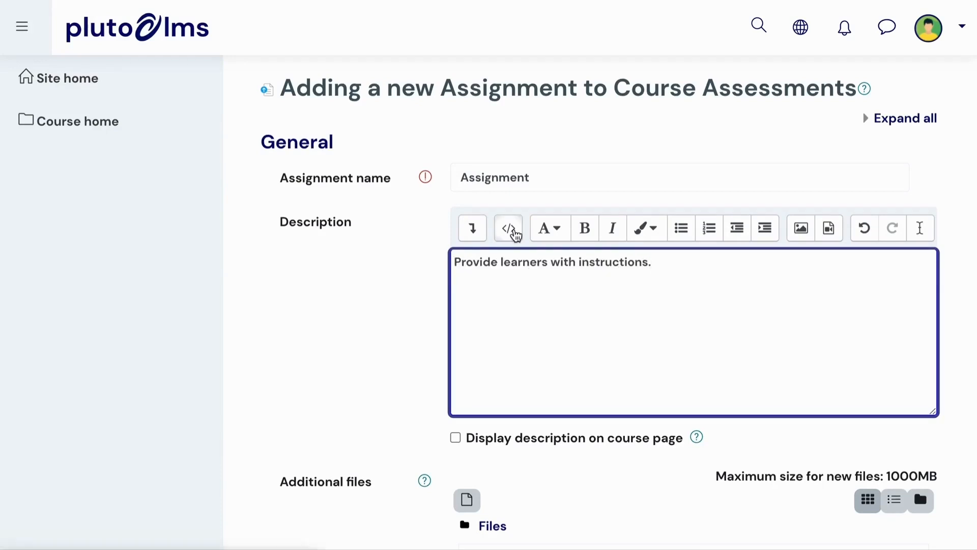
# Step: Add the template PDF to the assignment's additional files
pyautogui.scroll(-3, 508, 355)
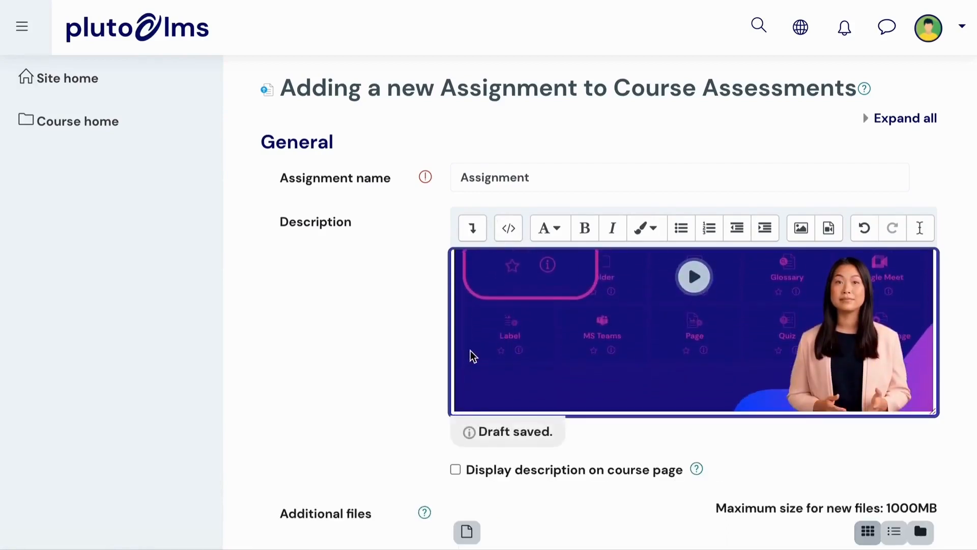
pyautogui.scroll(-3, 450, 336)
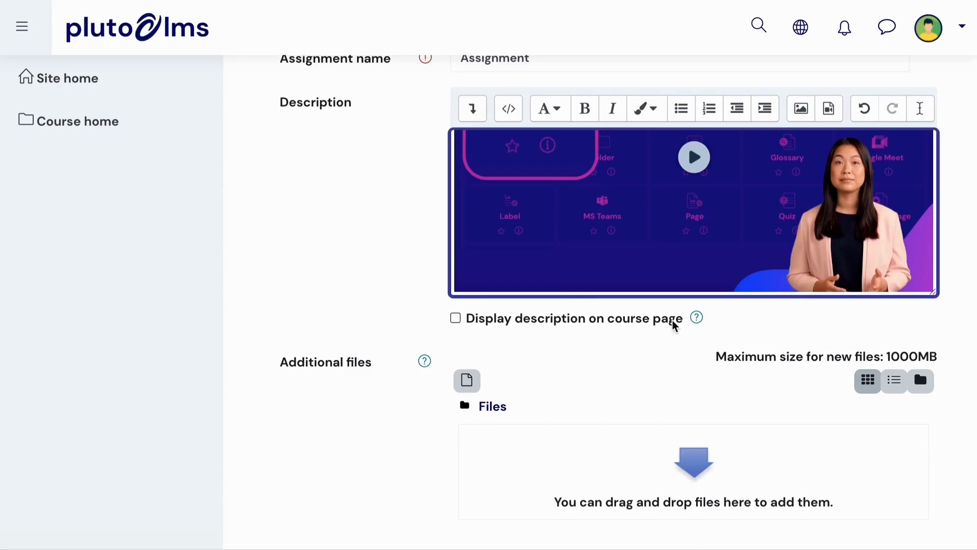
pyautogui.scroll(-3, 674, 326)
pyautogui.moveTo(976, 275); pyautogui.dragTo(738, 337)
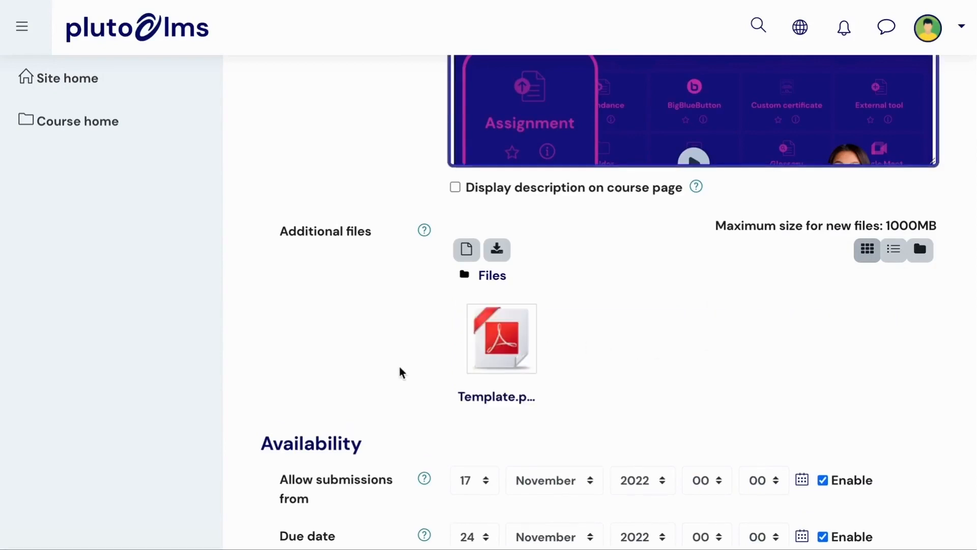
# Step: Enable the cut-off date in the assignment's availability settings
pyautogui.scroll(-1, 399, 369)
pyautogui.scroll(-5, 399, 366)
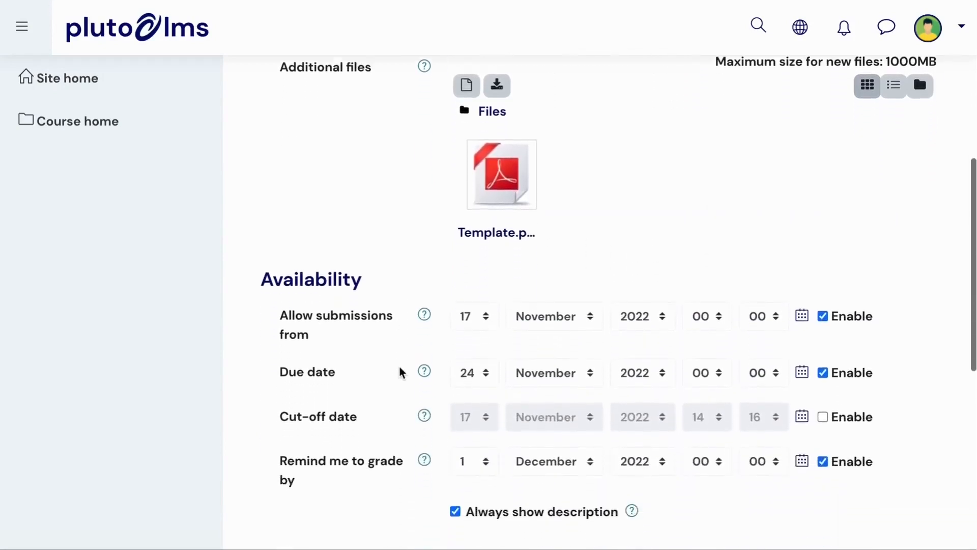
pyautogui.scroll(-2, 399, 369)
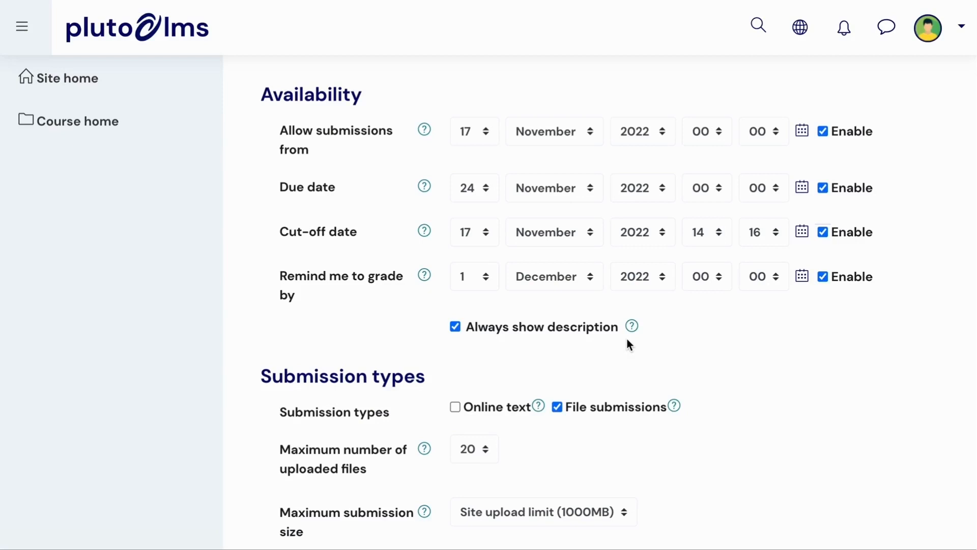
# Step: Allow online text in addition to file submissions and enable a word limit of 500
pyautogui.scroll(-4, 627, 340)
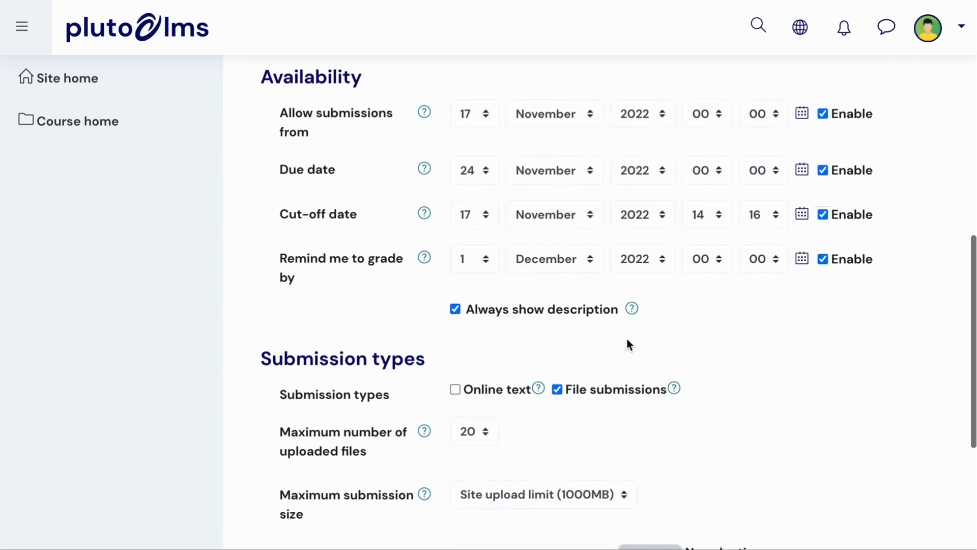
pyautogui.scroll(-2, 627, 338)
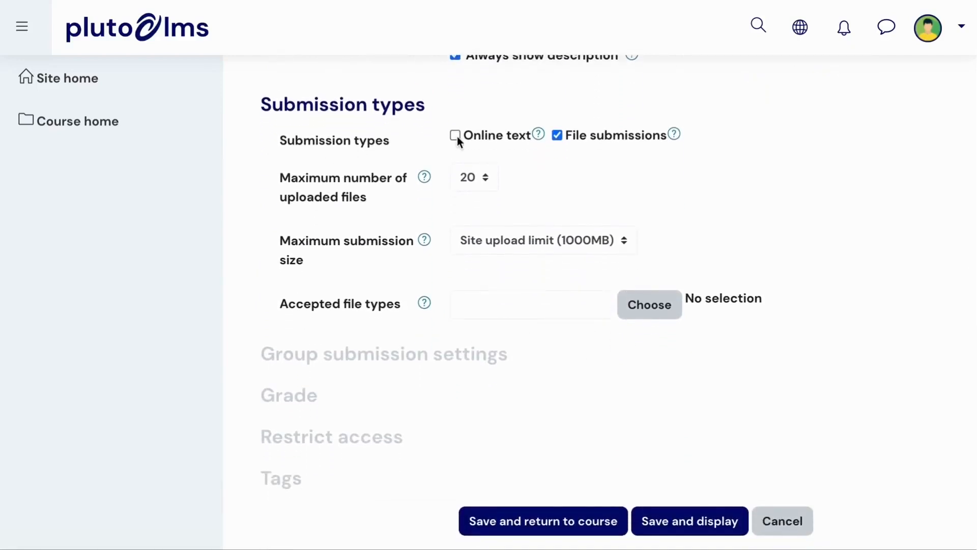
pyautogui.click(455, 135)
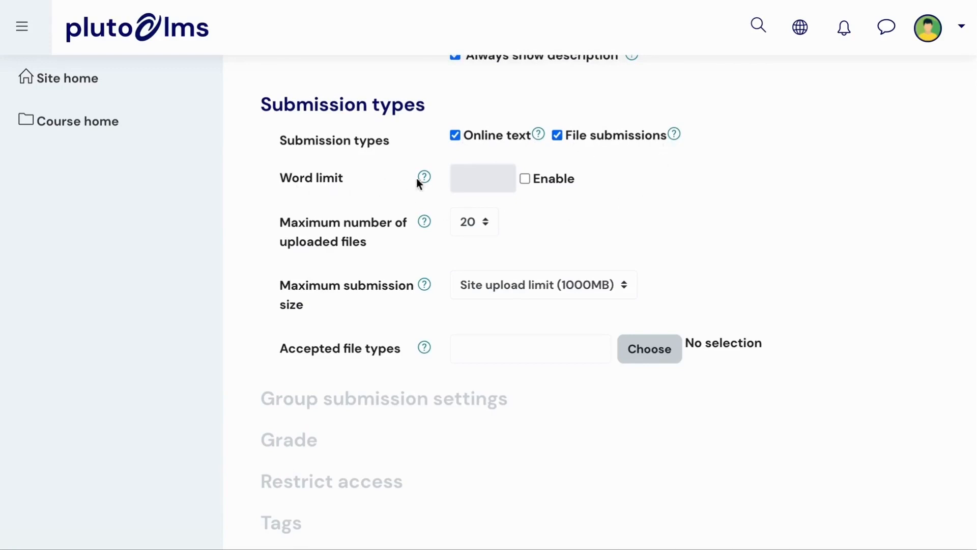
pyautogui.click(525, 178)
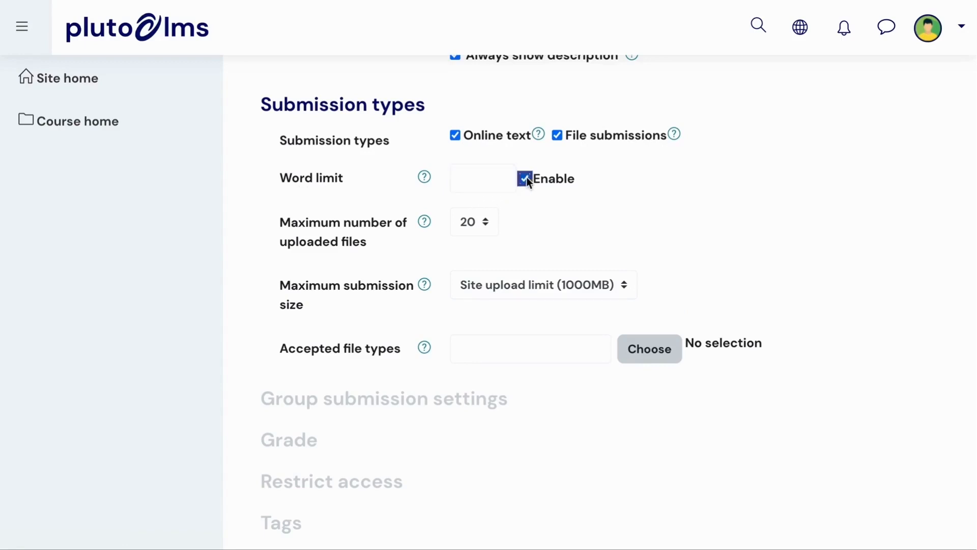
pyautogui.click(499, 177)
pyautogui.write('500')
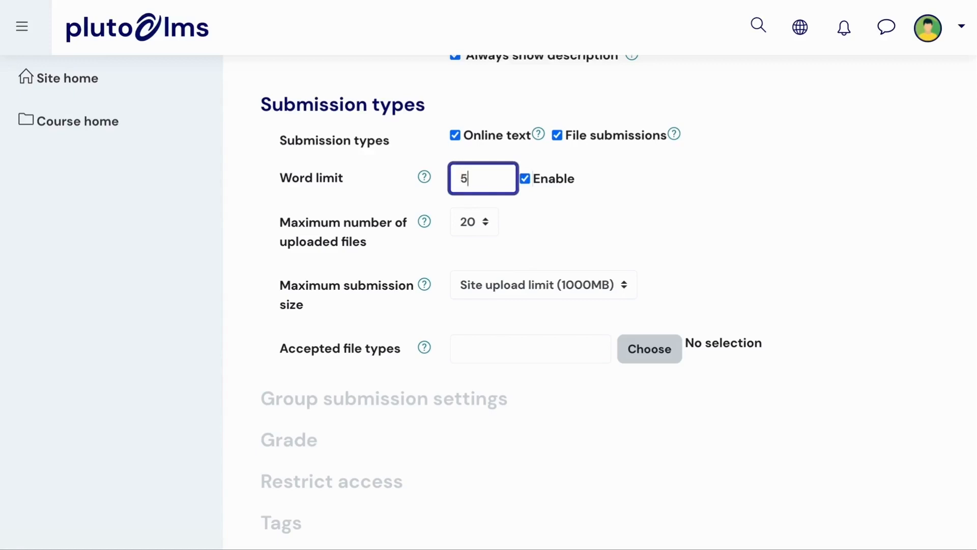
pyautogui.click(539, 214)
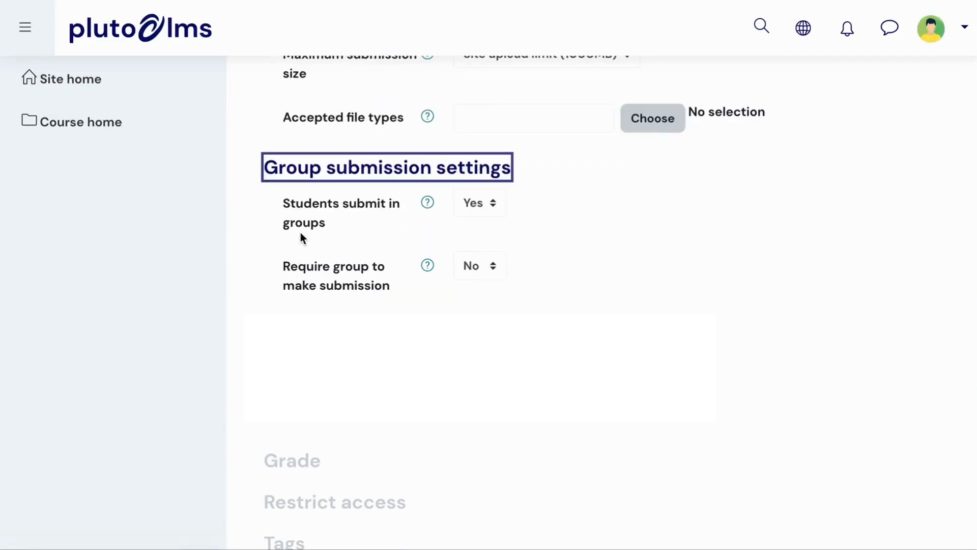
# Step: Keep Point as the assignment's grade type and set the points to pass to 50
pyautogui.click(300, 232)
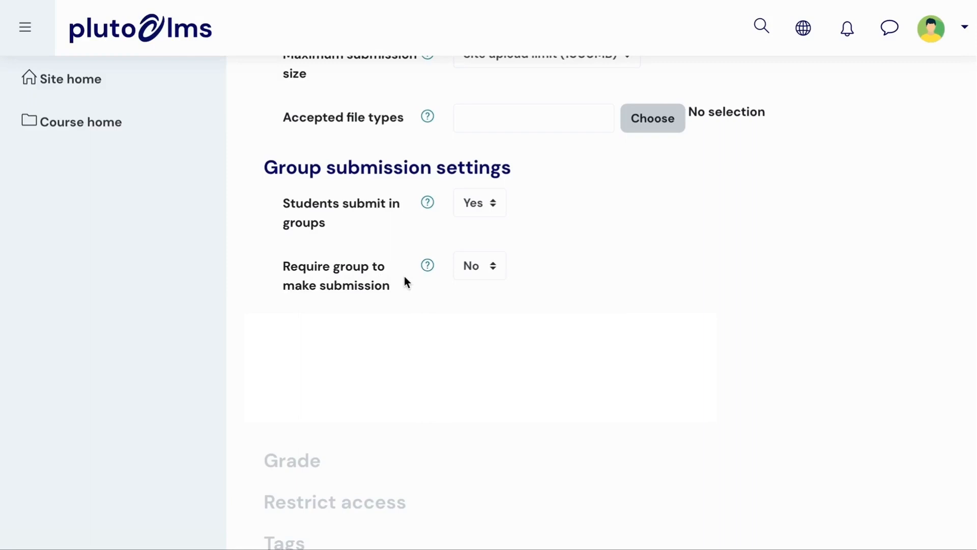
pyautogui.click(279, 348)
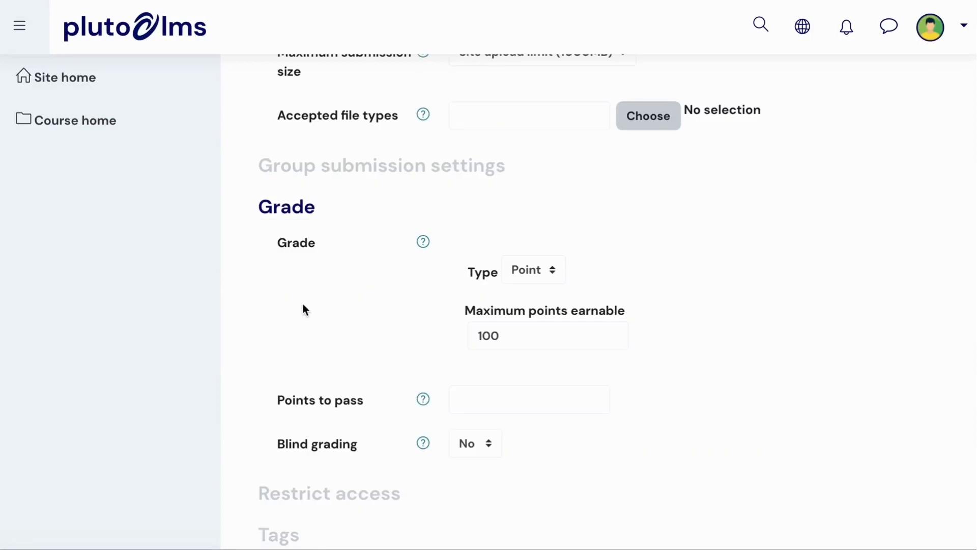
pyautogui.click(550, 283)
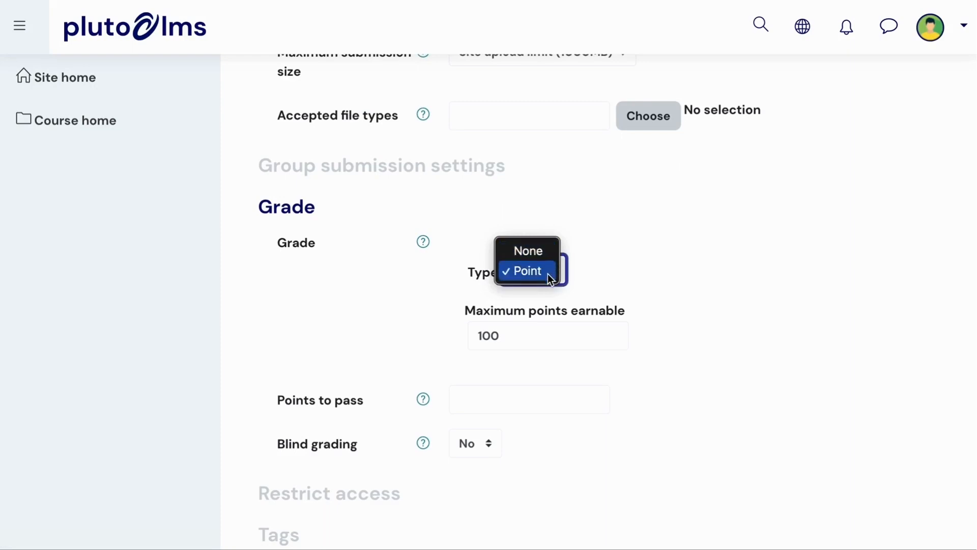
pyautogui.click(548, 274)
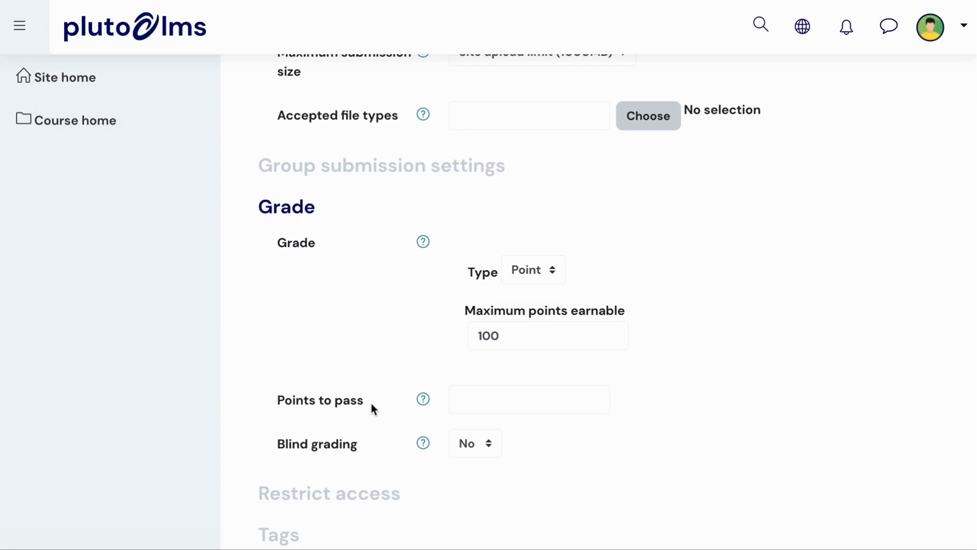
pyautogui.click(450, 402)
pyautogui.write('50')
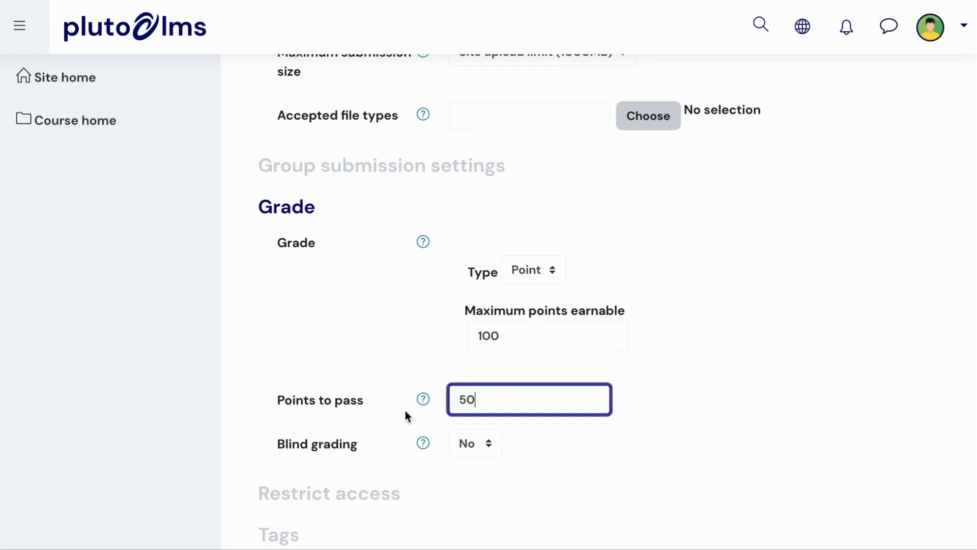
# Step: Review the Restrict access and Tags settings, and save and display the assignment
pyautogui.click(309, 431)
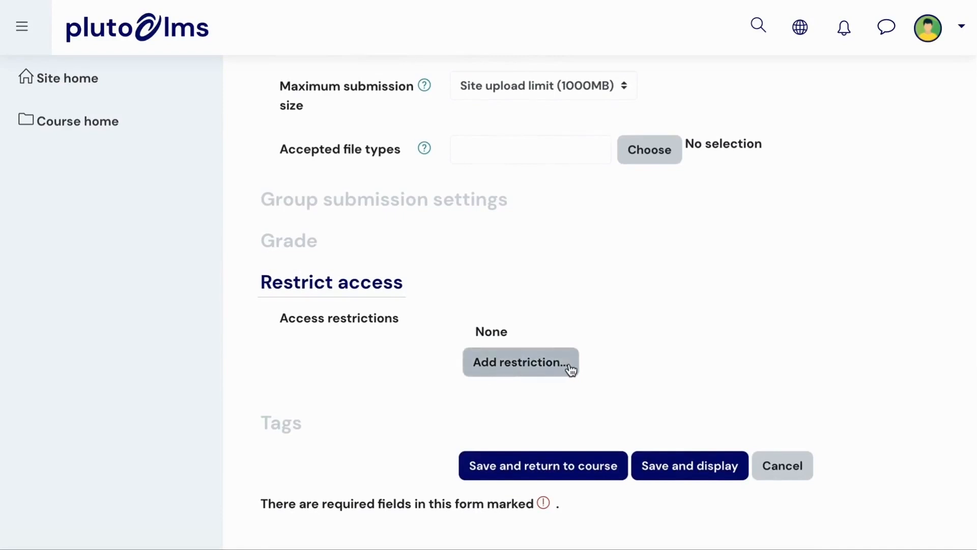
pyautogui.click(281, 422)
pyautogui.scroll(-2, 274, 429)
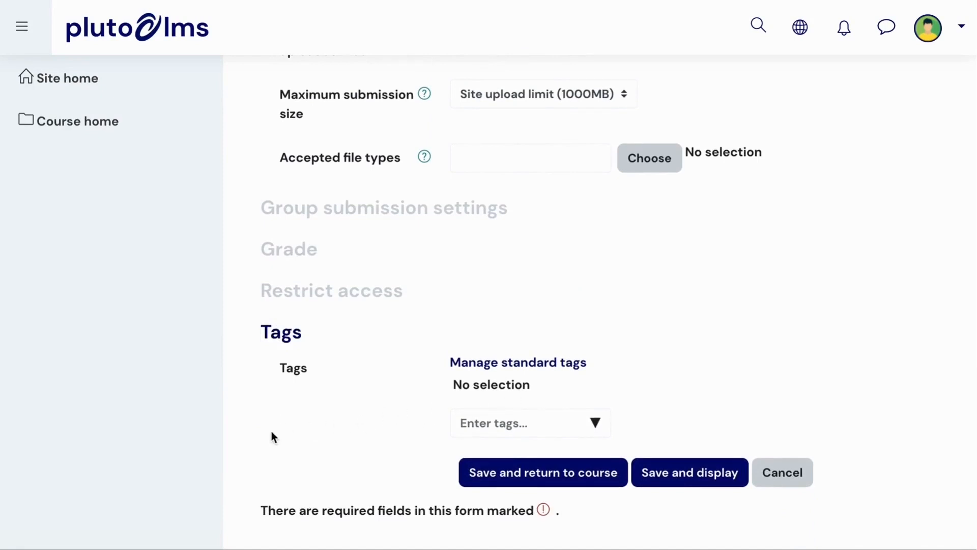
pyautogui.click(270, 334)
pyautogui.click(270, 446)
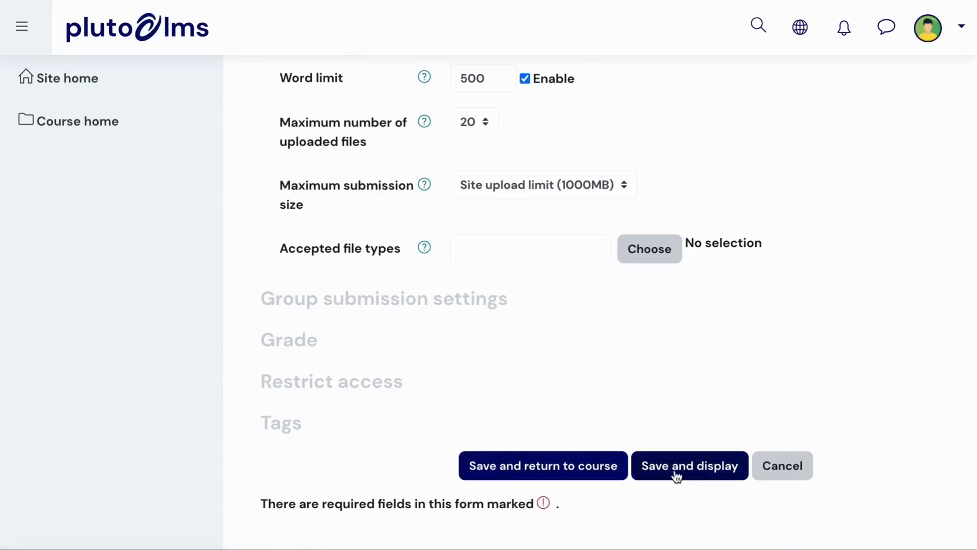
pyautogui.click(698, 472)
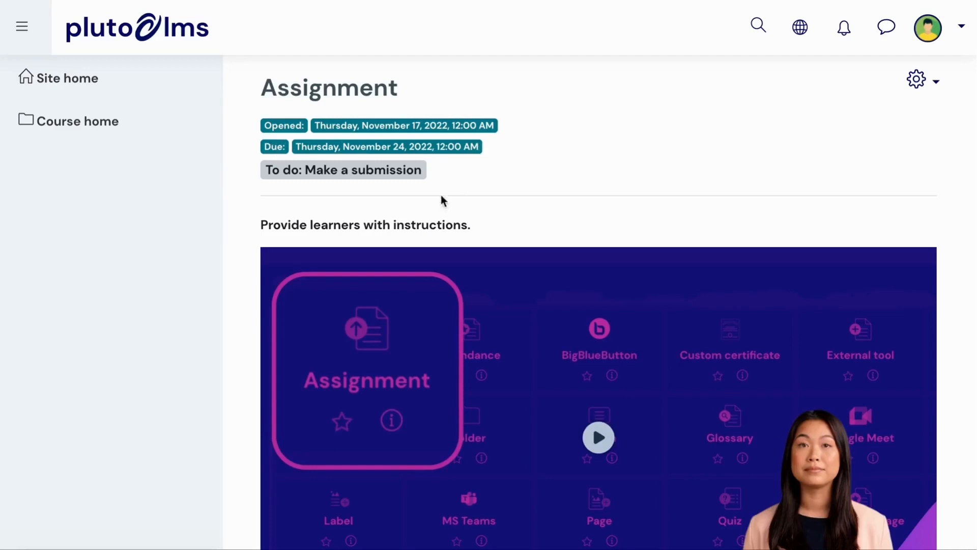
# Step: Review the assignment's grading summary and submission status, and start adding a submission
pyautogui.scroll(-3, 254, 307)
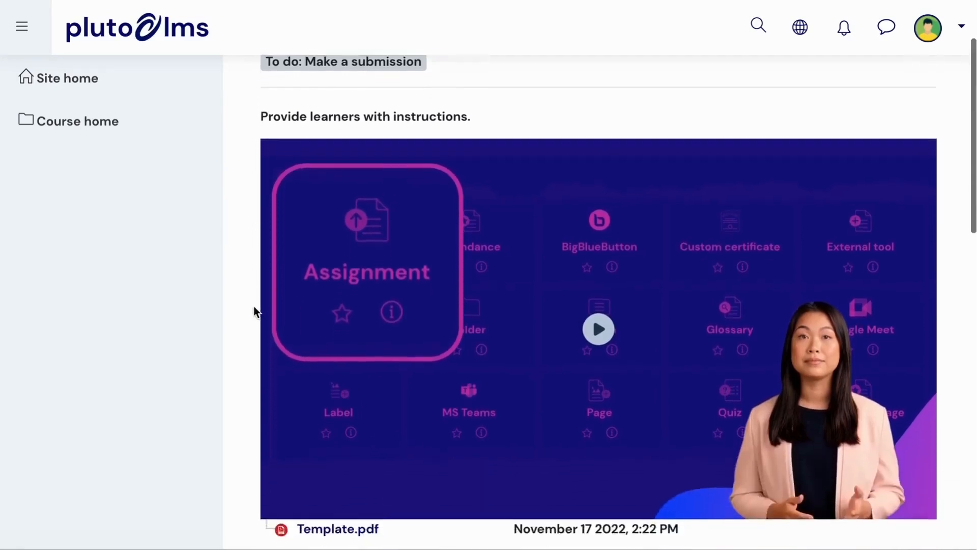
pyautogui.scroll(-3, 253, 310)
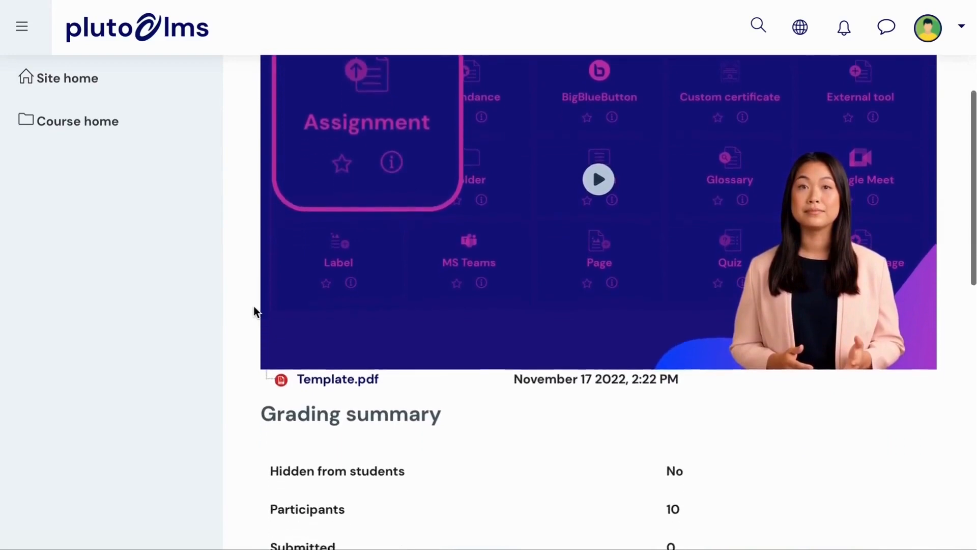
pyautogui.scroll(-3, 264, 351)
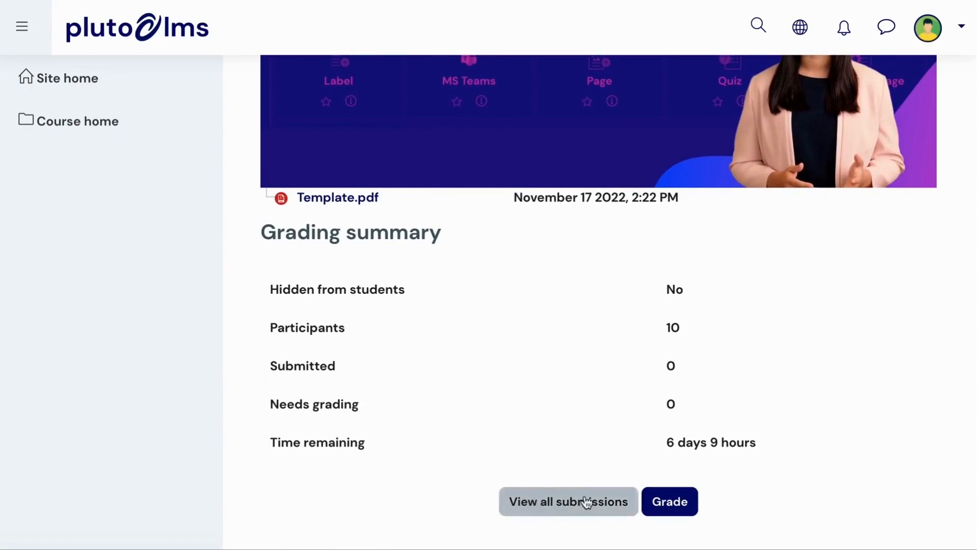
pyautogui.scroll(-8, 738, 514)
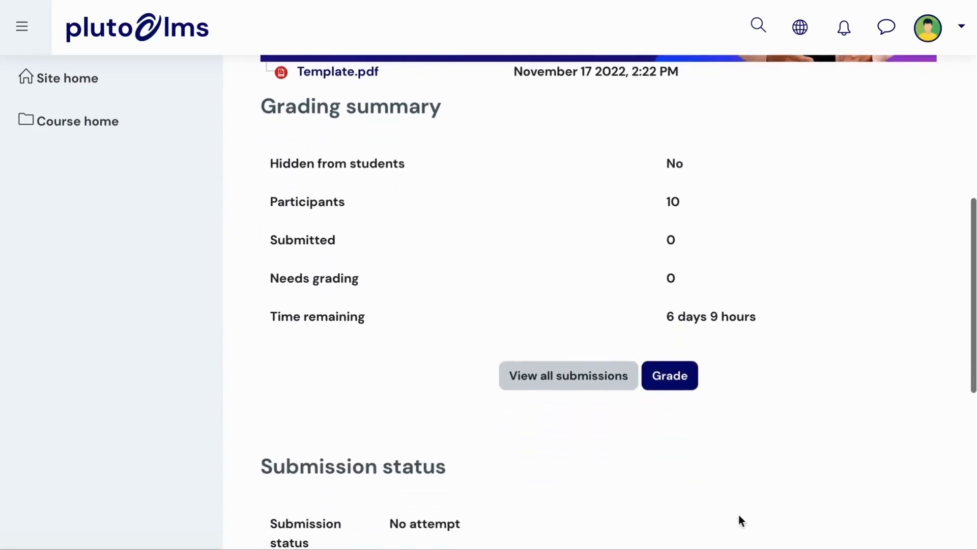
pyautogui.scroll(-1, 738, 514)
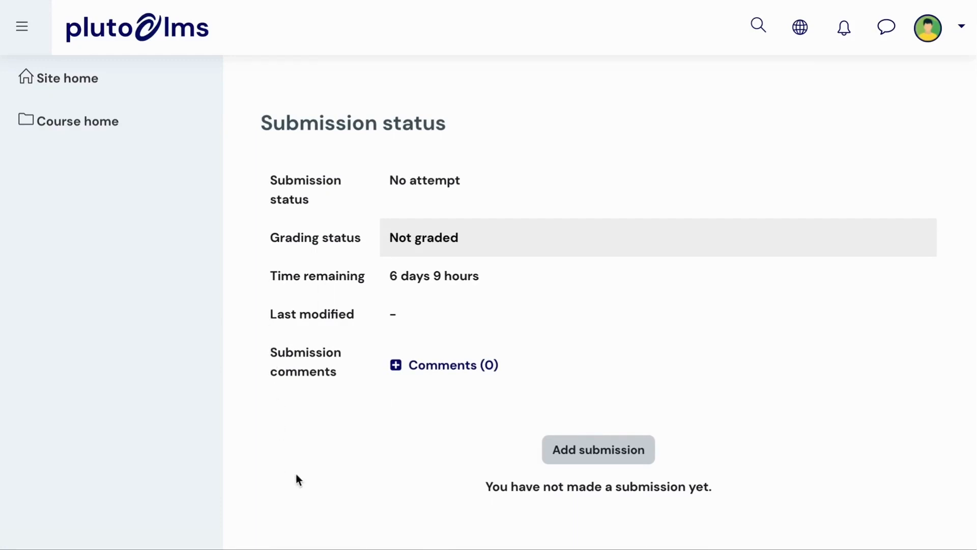
pyautogui.click(652, 451)
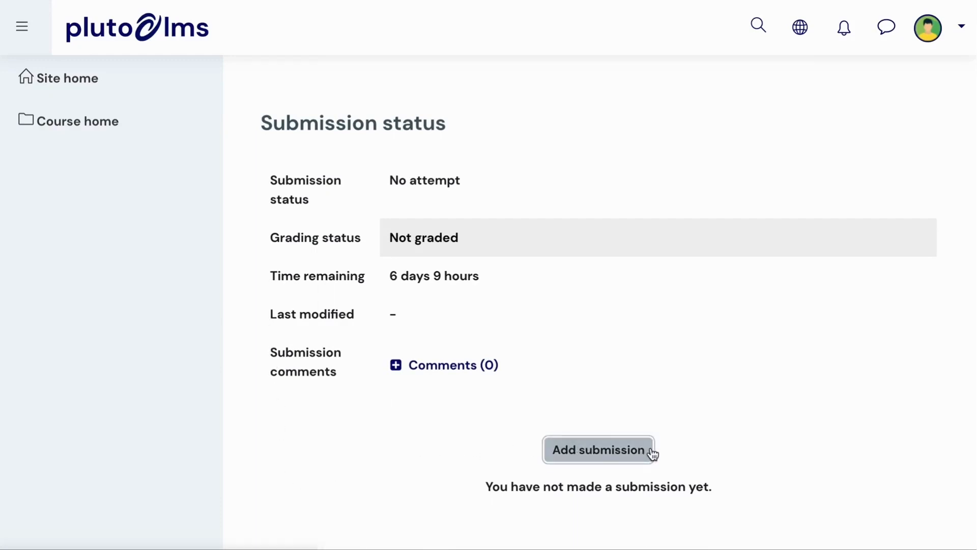
# Step: Enter "Type text online." as the submission's online text
pyautogui.scroll(-6, 524, 442)
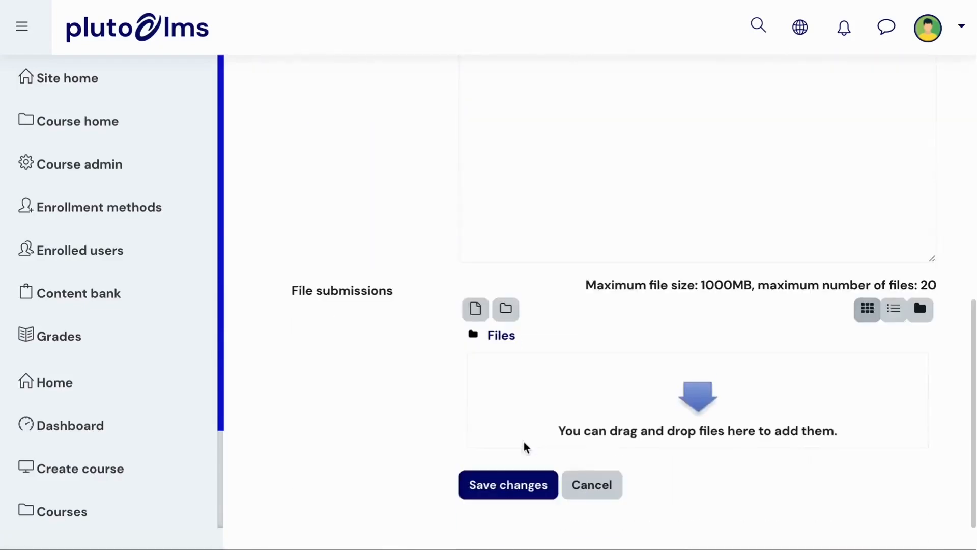
pyautogui.scroll(3, 523, 443)
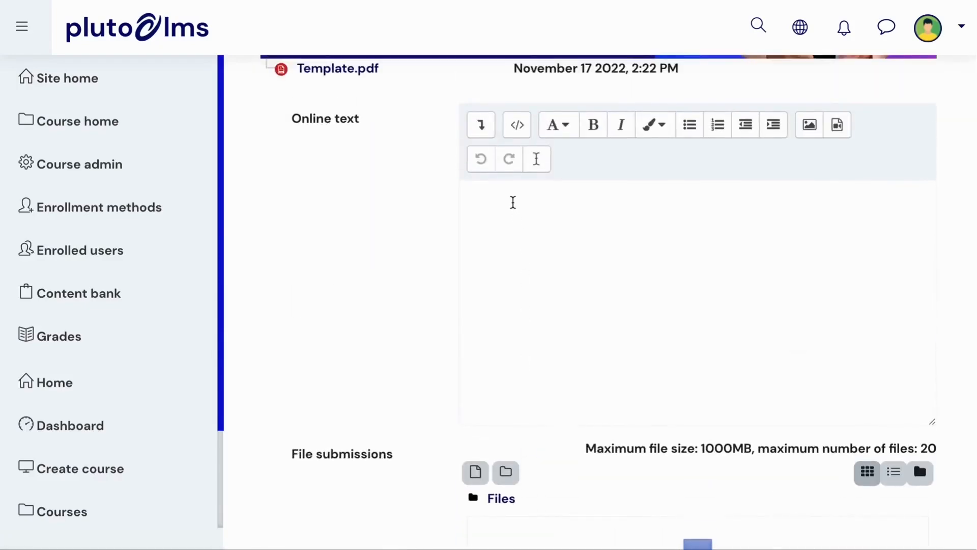
pyautogui.click(462, 192)
pyautogui.write('Type text online.')
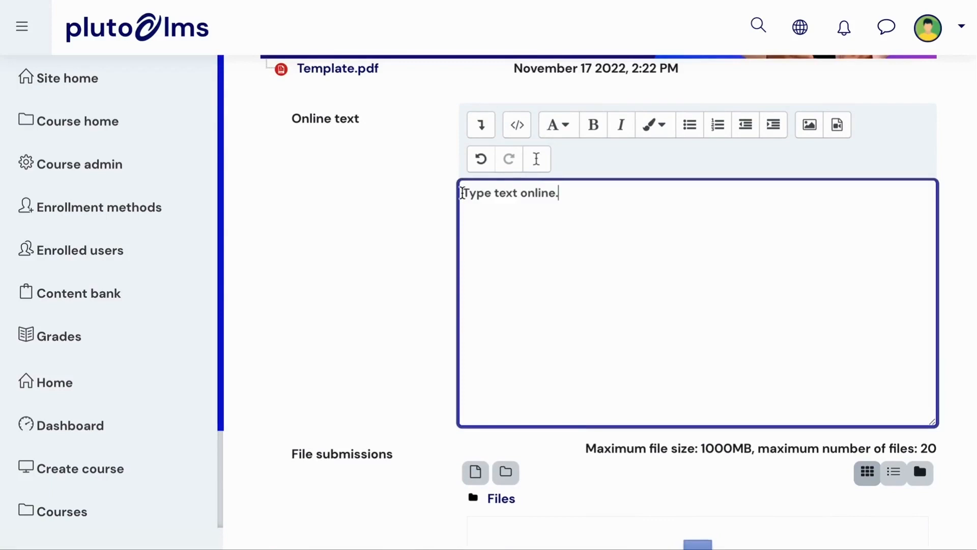
# Step: Add the assignment PDF to the file submissions and save the submission
pyautogui.scroll(-5, 469, 271)
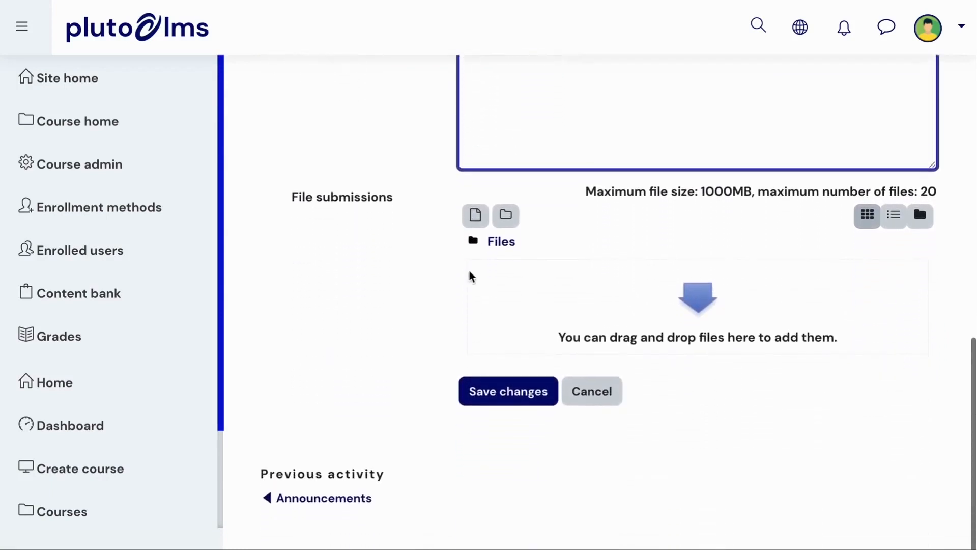
pyautogui.moveTo(711, 305); pyautogui.dragTo(711, 303)
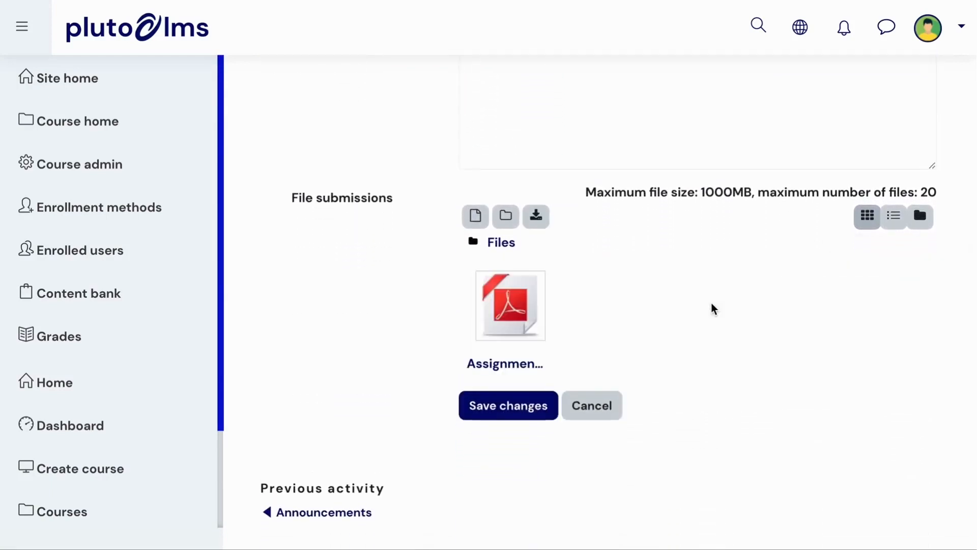
pyautogui.click(533, 407)
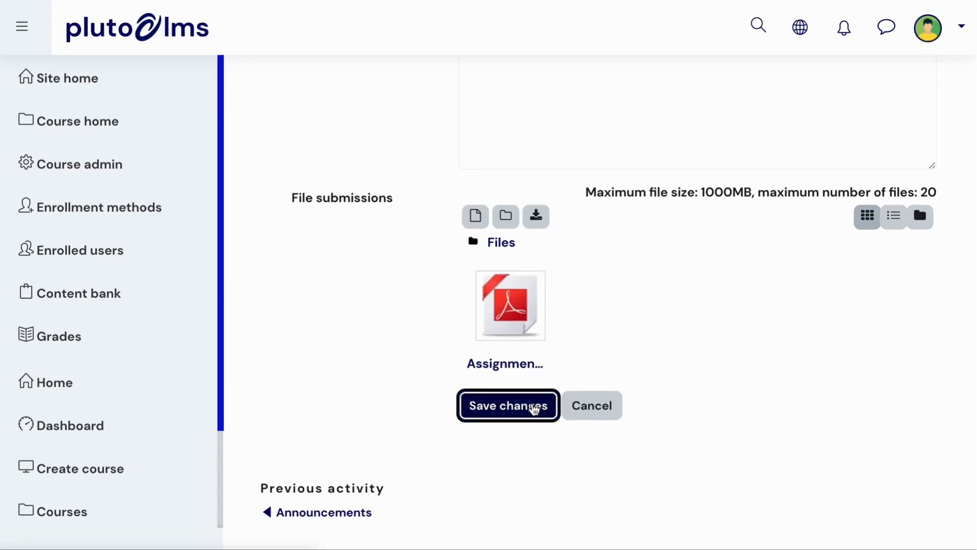